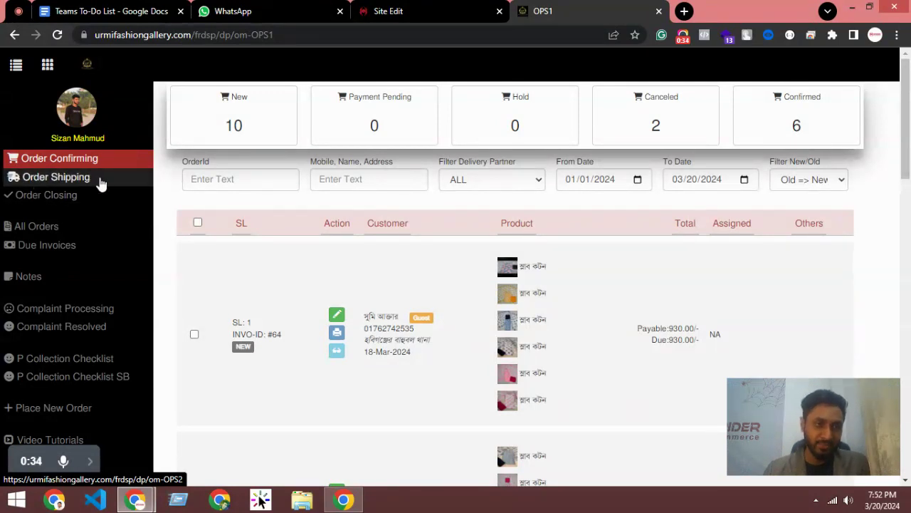
Step: Open the order shipping section's confirmed orders and look through the whole list
{"action": "left_click", "coordinate": [63, 183]}
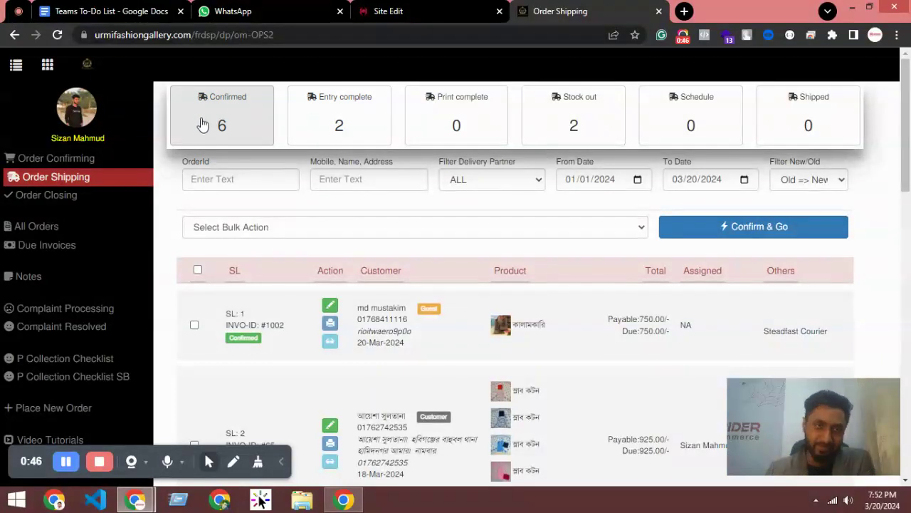
{"action": "left_click", "coordinate": [220, 122]}
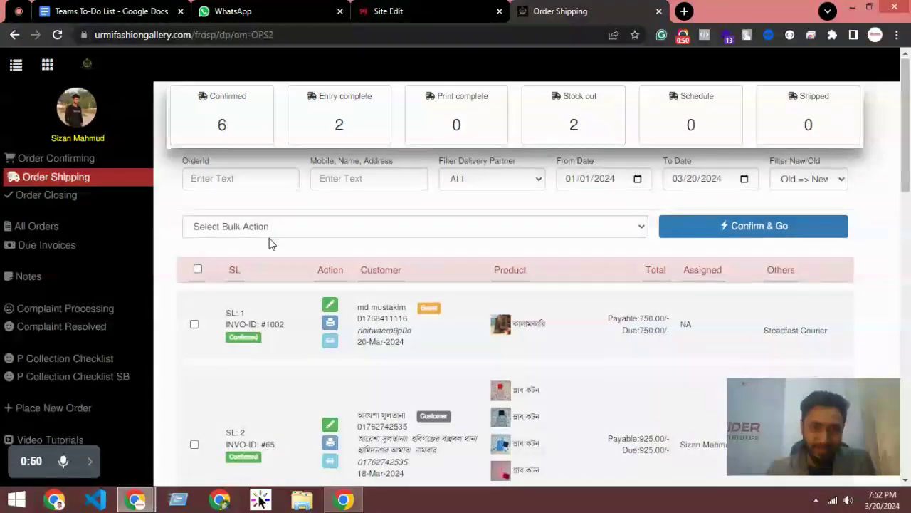
{"action": "scroll", "coordinate": [275, 247], "scroll_direction": "down", "scroll_amount": 15}
{"action": "scroll", "coordinate": [275, 313], "scroll_direction": "up", "scroll_amount": 15}
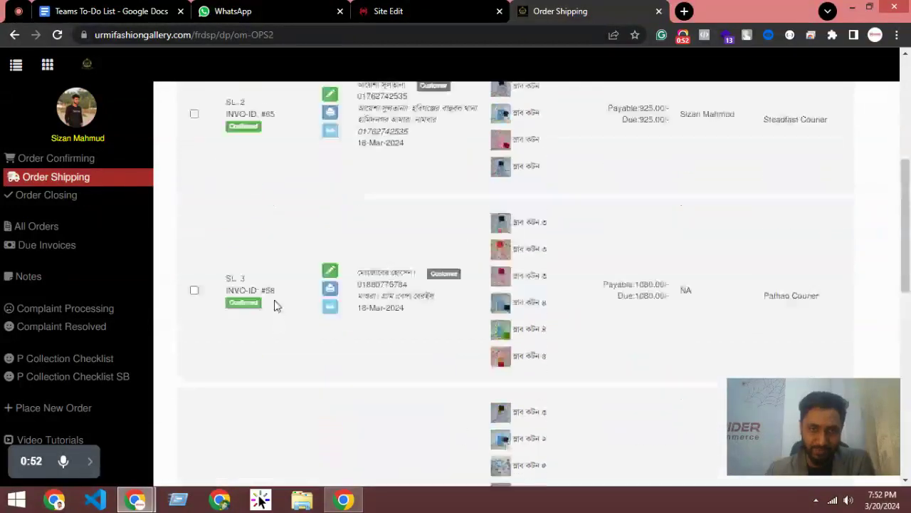
{"action": "scroll", "coordinate": [268, 268], "scroll_direction": "down", "scroll_amount": 6}
{"action": "scroll", "coordinate": [262, 291], "scroll_direction": "up", "scroll_amount": 3}
{"action": "scroll", "coordinate": [256, 278], "scroll_direction": "up", "scroll_amount": 5}
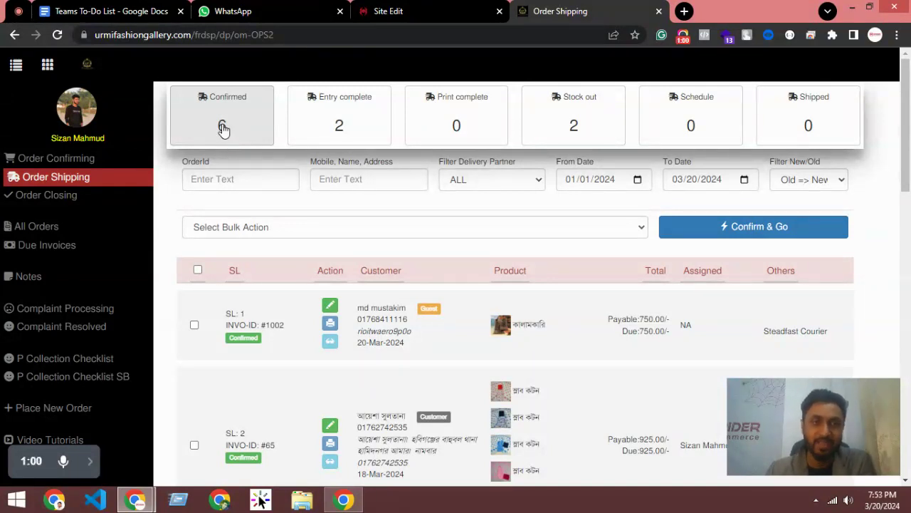
{"action": "scroll", "coordinate": [250, 244], "scroll_direction": "down", "scroll_amount": 10}
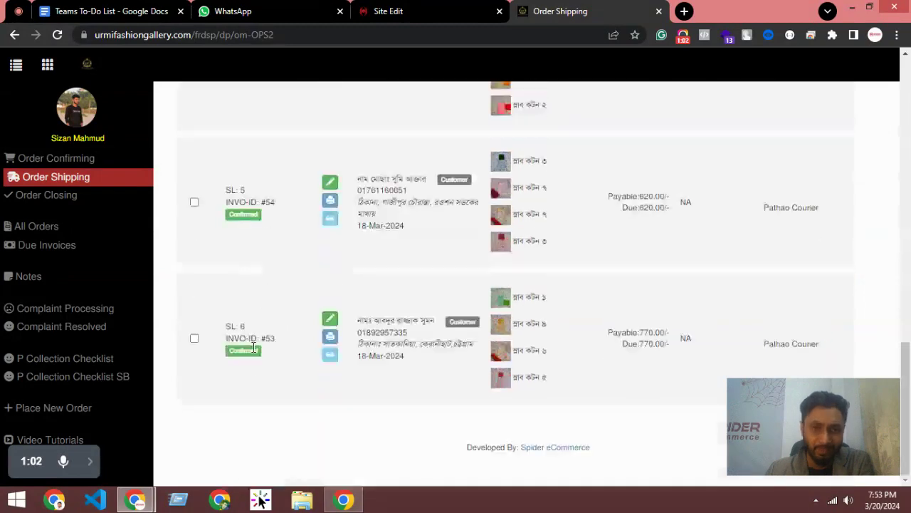
{"action": "scroll", "coordinate": [252, 347], "scroll_direction": "up", "scroll_amount": 10}
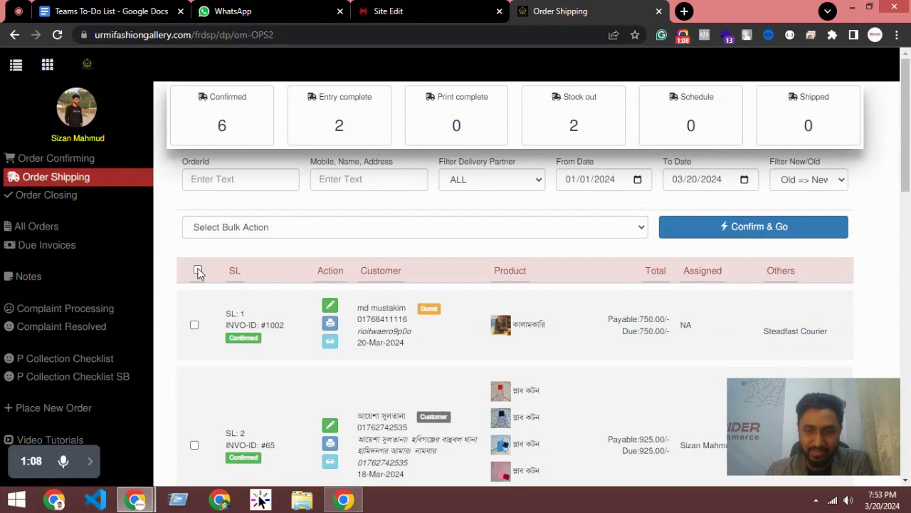
Step: Select all the confirmed orders and run Bulk Invoice Print on them
{"action": "left_click", "coordinate": [198, 270]}
{"action": "scroll", "coordinate": [198, 270], "scroll_direction": "down", "scroll_amount": 4}
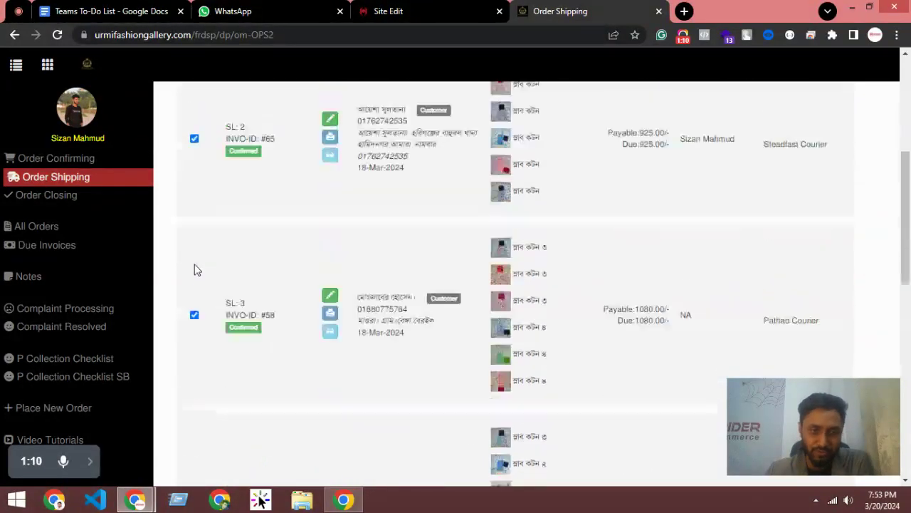
{"action": "scroll", "coordinate": [197, 270], "scroll_direction": "down", "scroll_amount": 5}
{"action": "scroll", "coordinate": [199, 340], "scroll_direction": "up", "scroll_amount": 10}
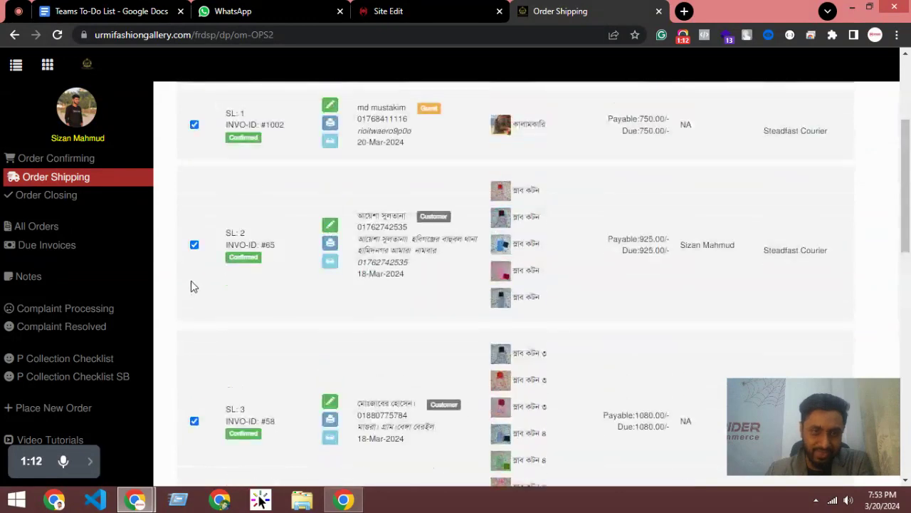
{"action": "scroll", "coordinate": [191, 281], "scroll_direction": "up", "scroll_amount": 3}
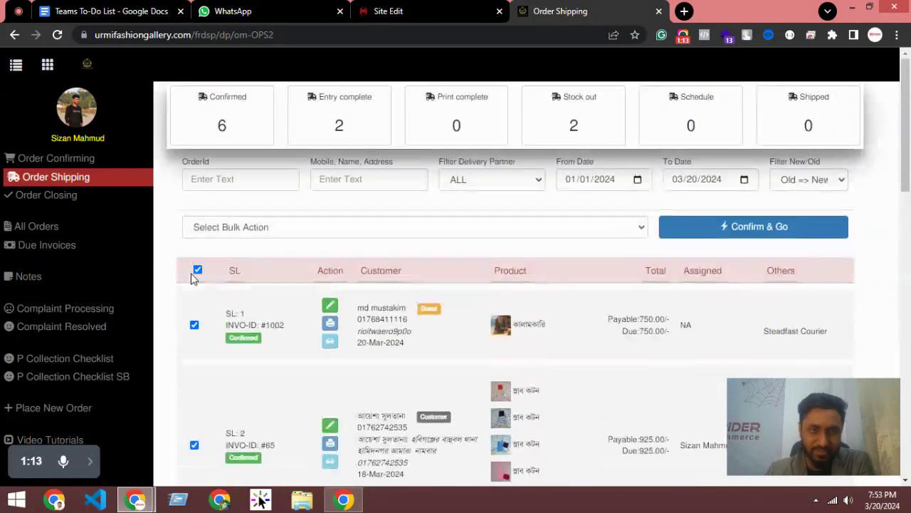
{"action": "left_click", "coordinate": [232, 228]}
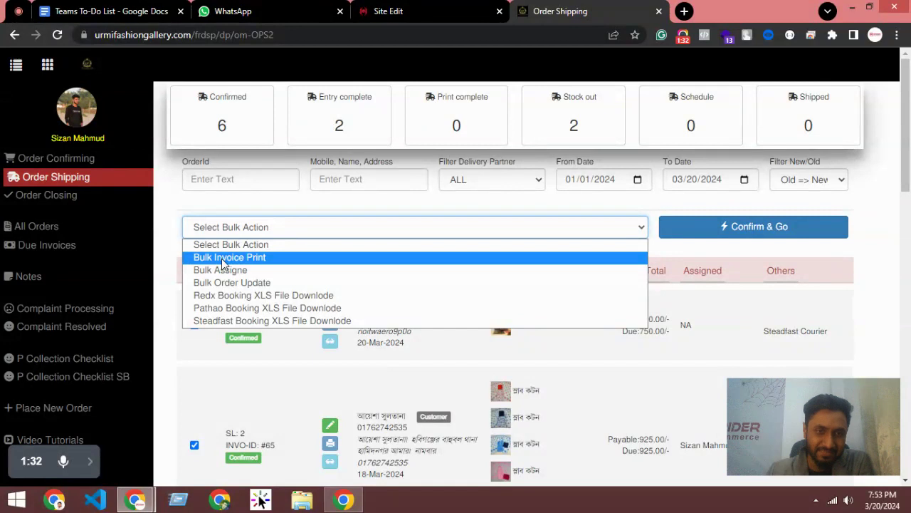
{"action": "left_click", "coordinate": [222, 257]}
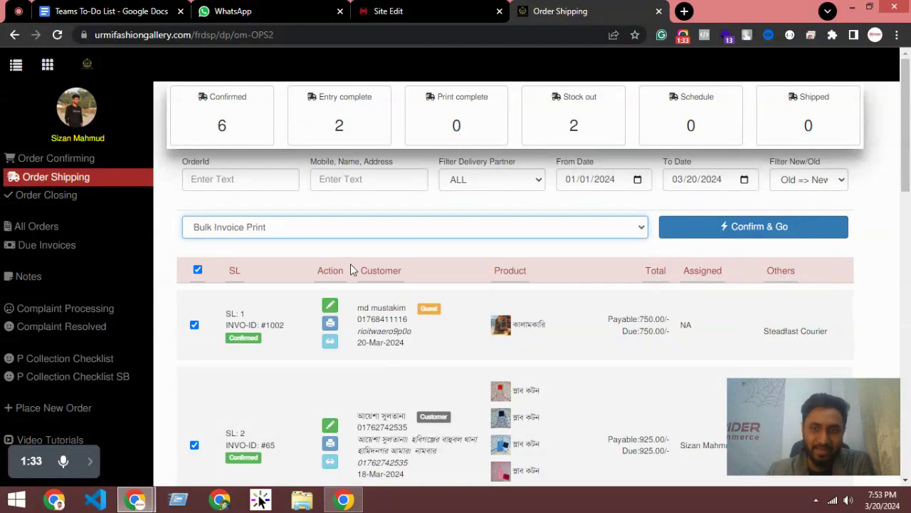
{"action": "left_click", "coordinate": [737, 234]}
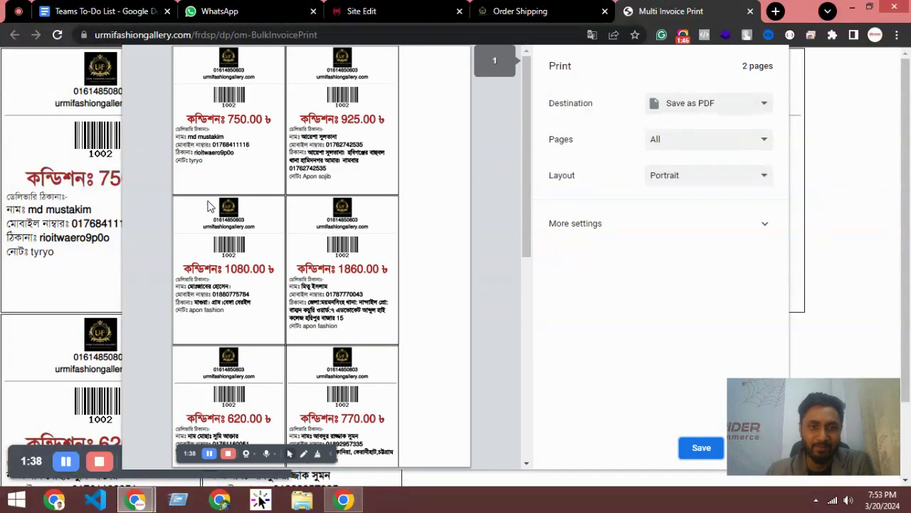
Step: Review the pages and destination options of the bulk invoice print preview, and close it without saving
{"action": "scroll", "coordinate": [286, 228], "scroll_direction": "down", "scroll_amount": 7}
{"action": "scroll", "coordinate": [281, 209], "scroll_direction": "up", "scroll_amount": 7}
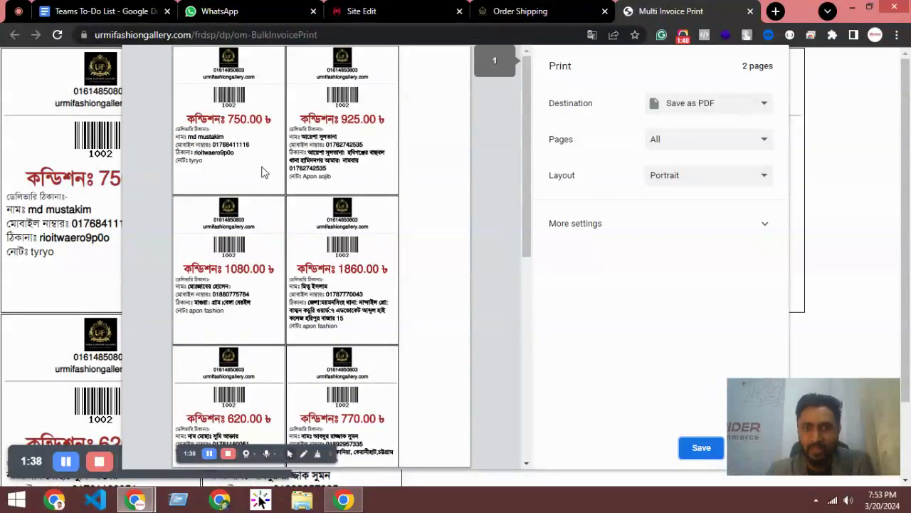
{"action": "scroll", "coordinate": [285, 256], "scroll_direction": "down", "scroll_amount": 7}
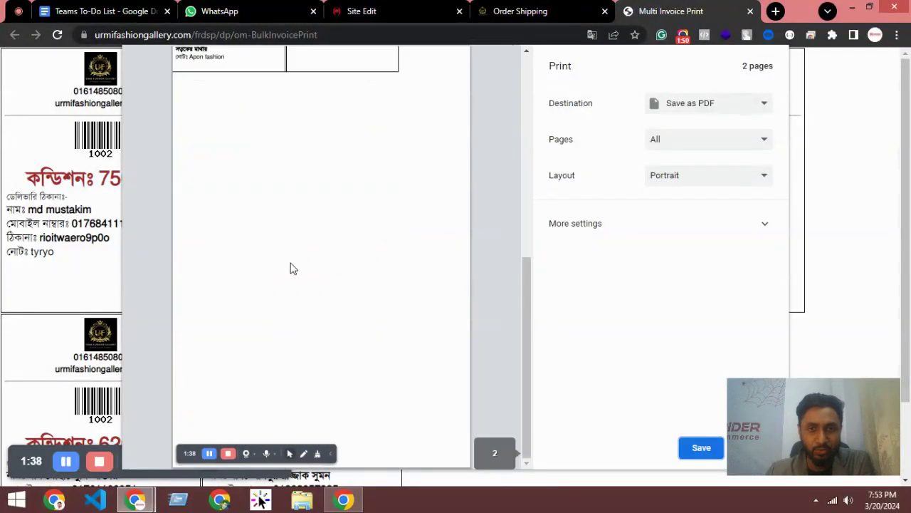
{"action": "scroll", "coordinate": [306, 295], "scroll_direction": "up", "scroll_amount": 7}
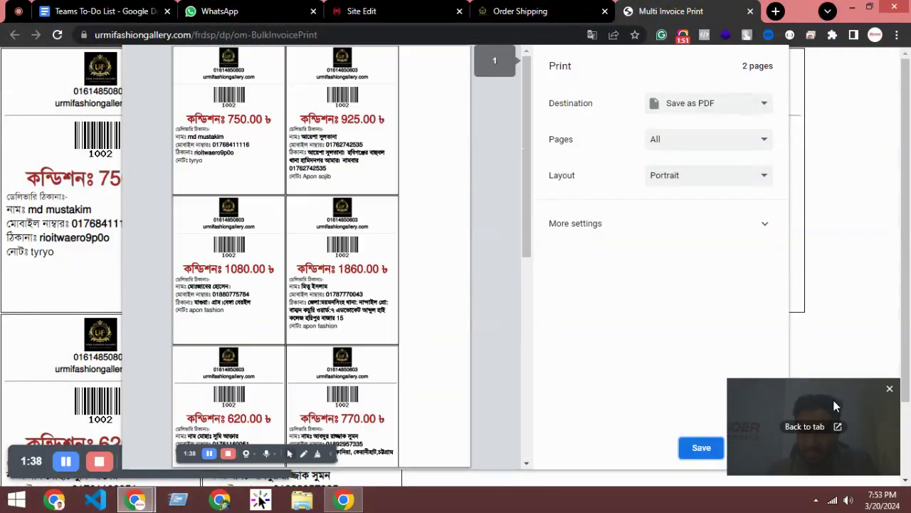
{"action": "left_click", "coordinate": [889, 391]}
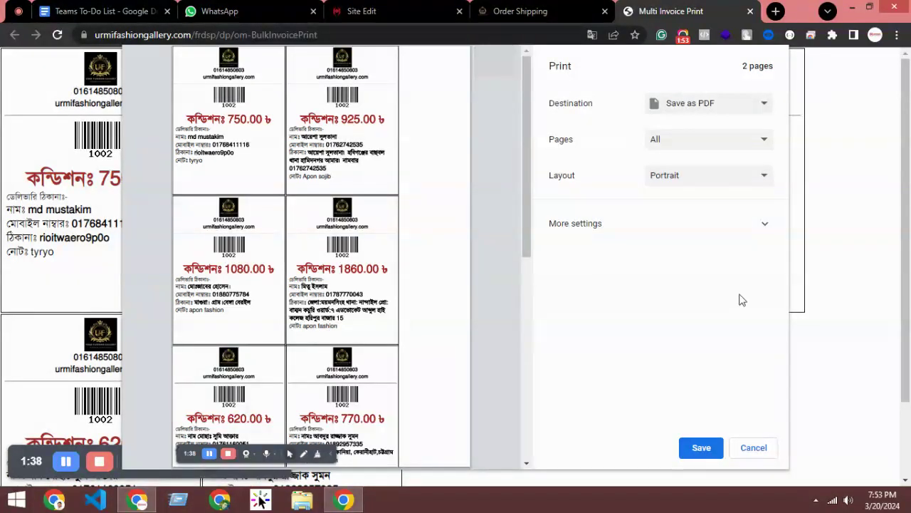
{"action": "left_click", "coordinate": [722, 111]}
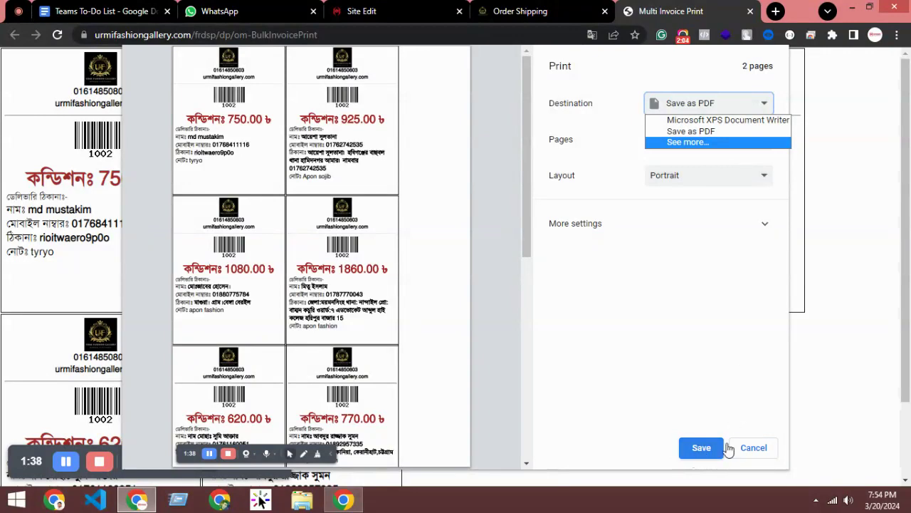
{"action": "left_click", "coordinate": [753, 448]}
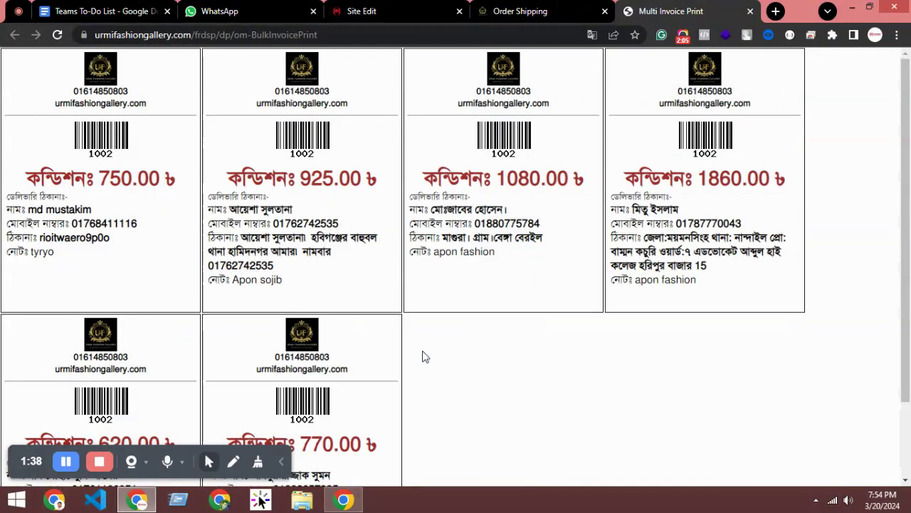
{"action": "left_click", "coordinate": [750, 11]}
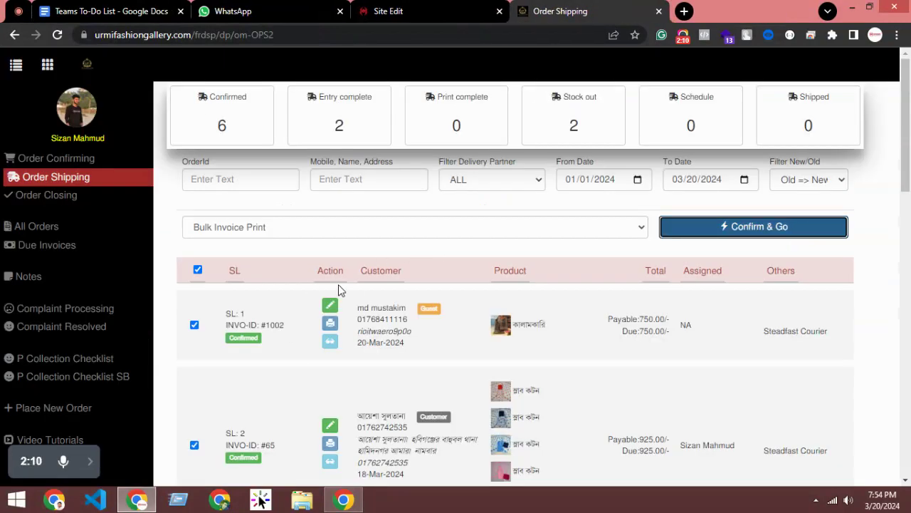
Step: Deselect all the confirmed orders and look over the actions available for each single order
{"action": "left_click", "coordinate": [198, 271]}
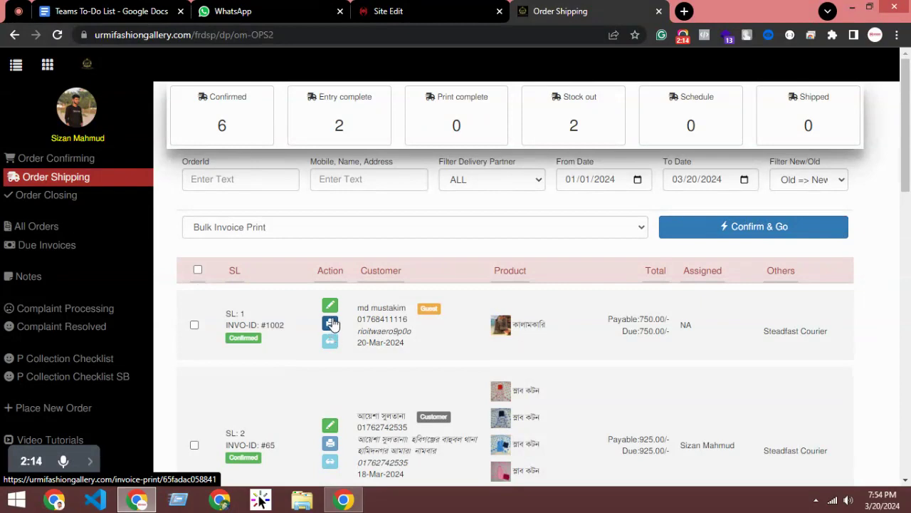
{"action": "scroll", "coordinate": [339, 331], "scroll_direction": "down", "scroll_amount": 3}
{"action": "scroll", "coordinate": [334, 299], "scroll_direction": "down", "scroll_amount": 1}
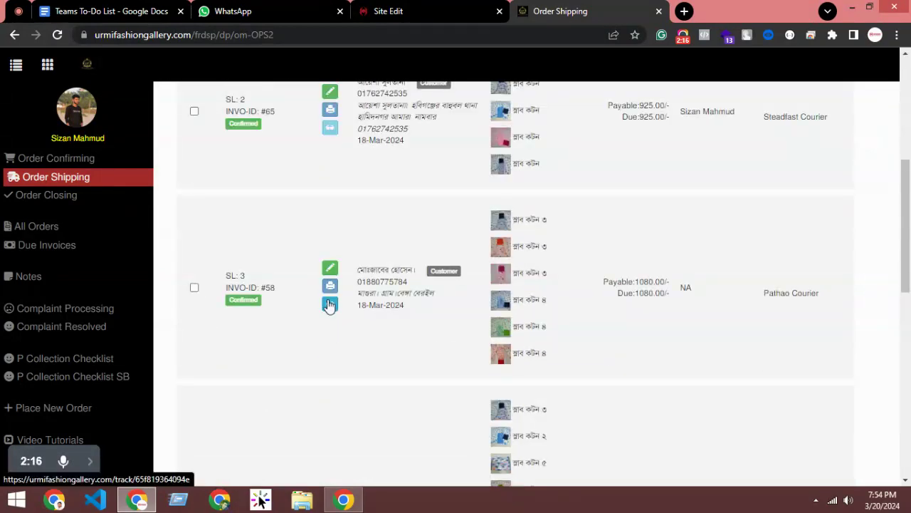
{"action": "scroll", "coordinate": [327, 307], "scroll_direction": "up", "scroll_amount": 5}
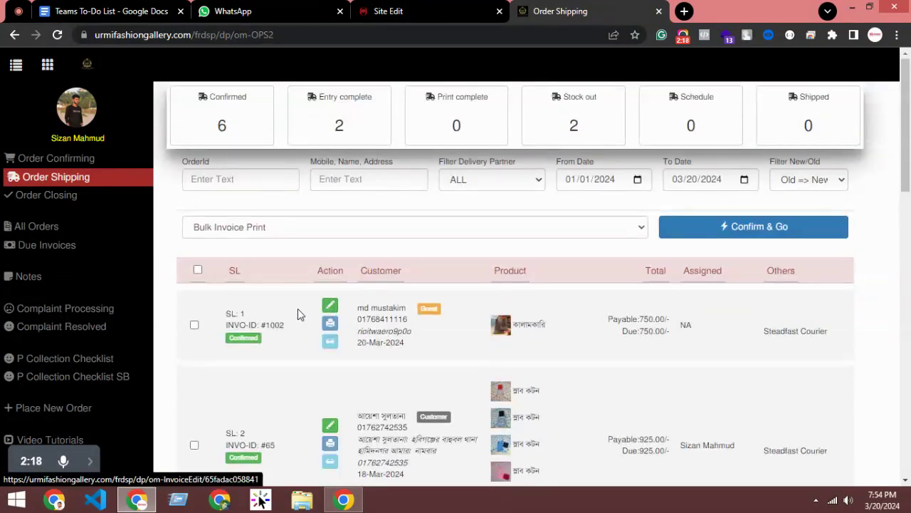
Step: Select all the confirmed orders for Bulk Invoice Print again and clear that selection
{"action": "left_click", "coordinate": [198, 271]}
{"action": "scroll", "coordinate": [206, 352], "scroll_direction": "down", "scroll_amount": 3}
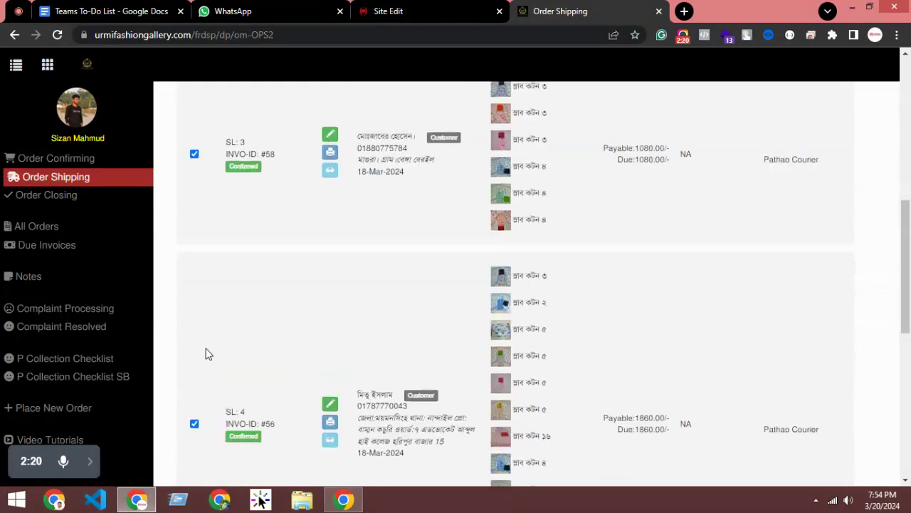
{"action": "scroll", "coordinate": [205, 352], "scroll_direction": "up", "scroll_amount": 3}
{"action": "left_click", "coordinate": [239, 233]}
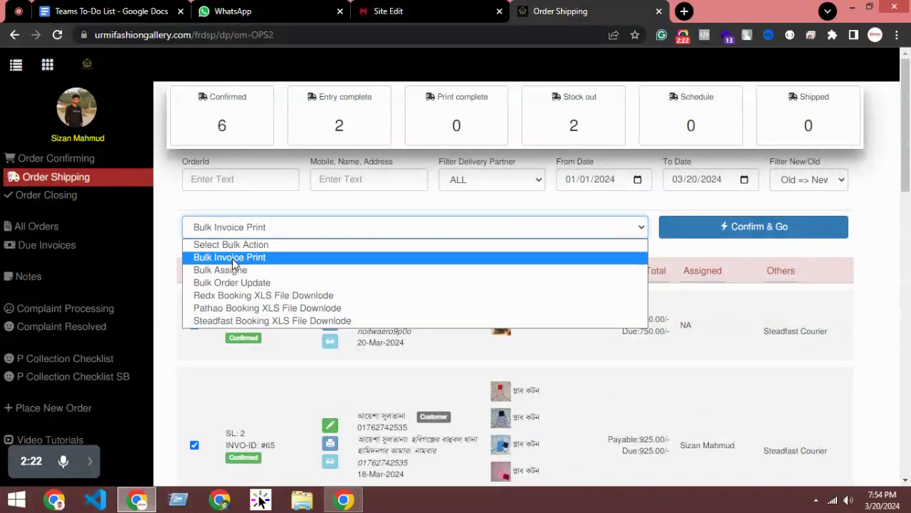
{"action": "left_click", "coordinate": [231, 257]}
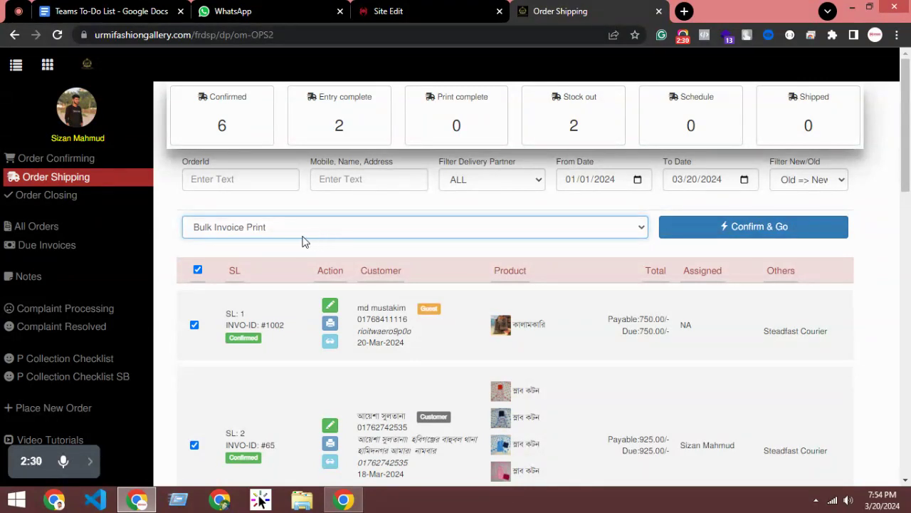
{"action": "left_click", "coordinate": [199, 270]}
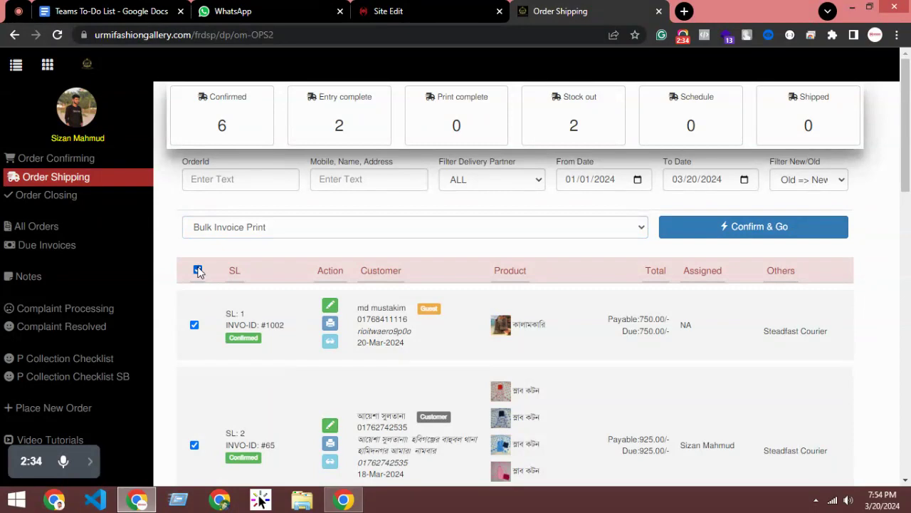
{"action": "left_click", "coordinate": [198, 270]}
Step: Select only the confirmed orders with serial numbers 2, 3 and 5
{"action": "scroll", "coordinate": [192, 332], "scroll_direction": "down", "scroll_amount": 1}
{"action": "scroll", "coordinate": [206, 285], "scroll_direction": "up", "scroll_amount": 1}
{"action": "scroll", "coordinate": [205, 237], "scroll_direction": "down", "scroll_amount": 2}
{"action": "scroll", "coordinate": [195, 260], "scroll_direction": "down", "scroll_amount": 3}
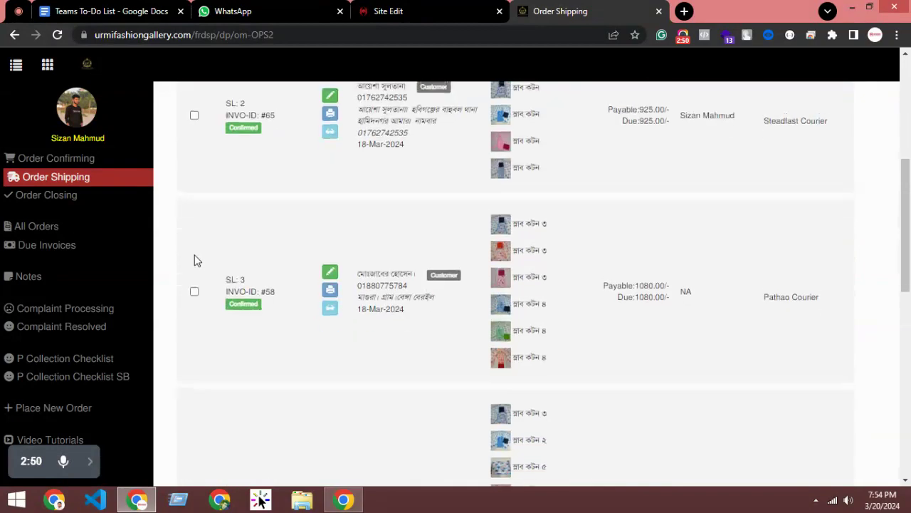
{"action": "scroll", "coordinate": [198, 245], "scroll_direction": "up", "scroll_amount": 5}
{"action": "scroll", "coordinate": [198, 248], "scroll_direction": "down", "scroll_amount": 3}
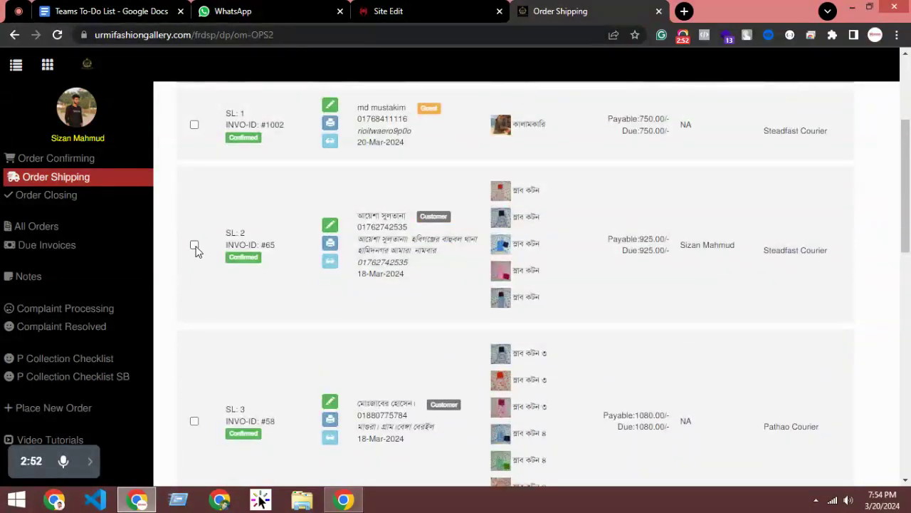
{"action": "left_click", "coordinate": [194, 244]}
{"action": "scroll", "coordinate": [198, 306], "scroll_direction": "down", "scroll_amount": 3}
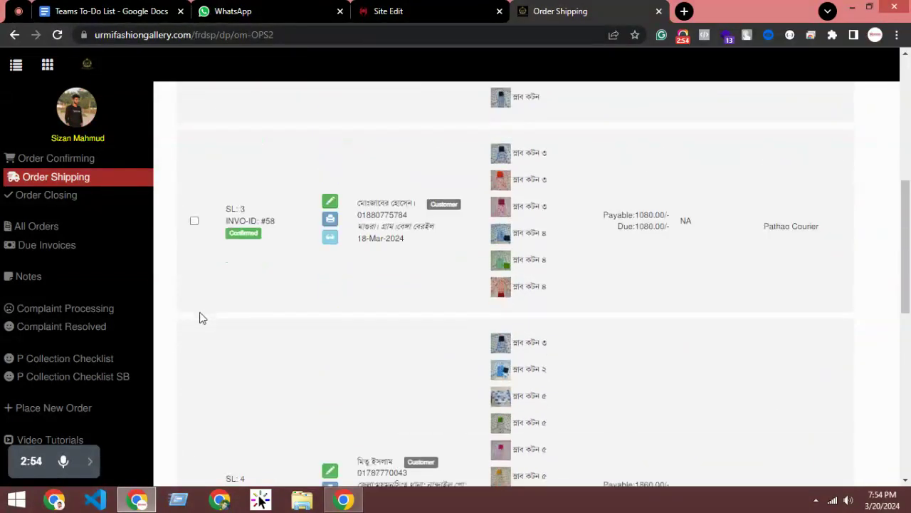
{"action": "left_click", "coordinate": [194, 221]}
{"action": "scroll", "coordinate": [202, 341], "scroll_direction": "down", "scroll_amount": 7}
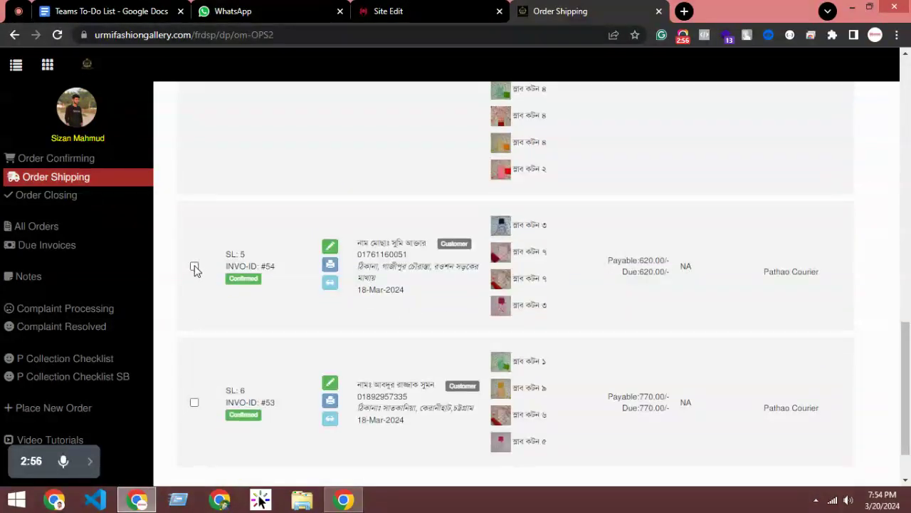
{"action": "left_click", "coordinate": [194, 267]}
{"action": "scroll", "coordinate": [210, 288], "scroll_direction": "up", "scroll_amount": 7}
{"action": "scroll", "coordinate": [220, 310], "scroll_direction": "up", "scroll_amount": 10}
Step: Look over the bulk actions available for the selected orders
{"action": "left_click", "coordinate": [249, 226]}
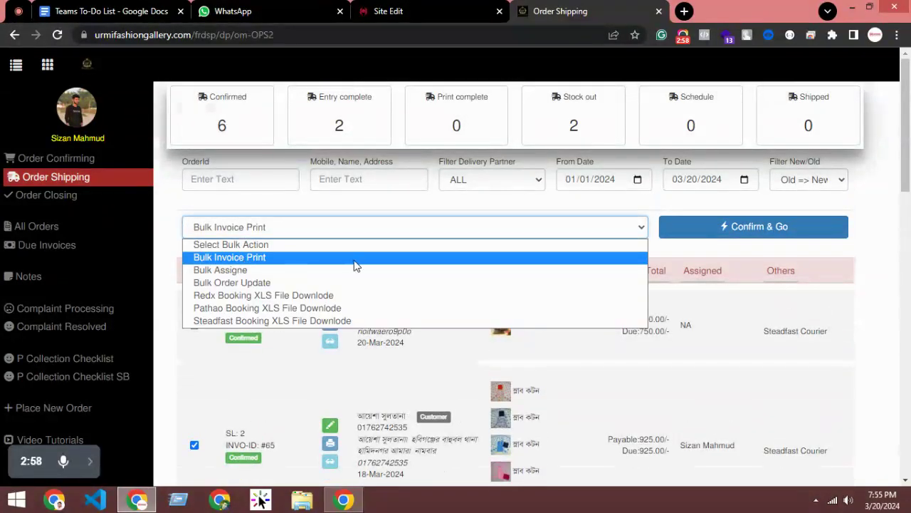
{"action": "left_click", "coordinate": [506, 206]}
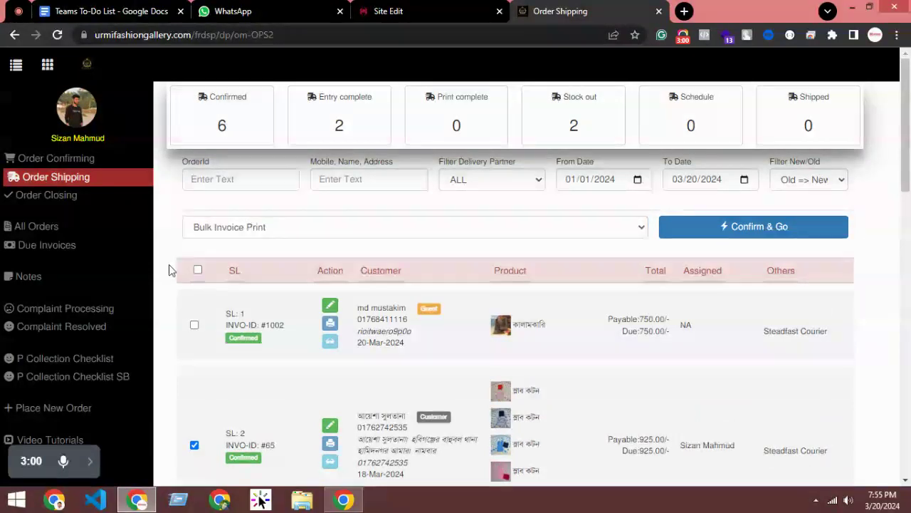
{"action": "left_click", "coordinate": [197, 271]}
{"action": "left_click", "coordinate": [197, 270]}
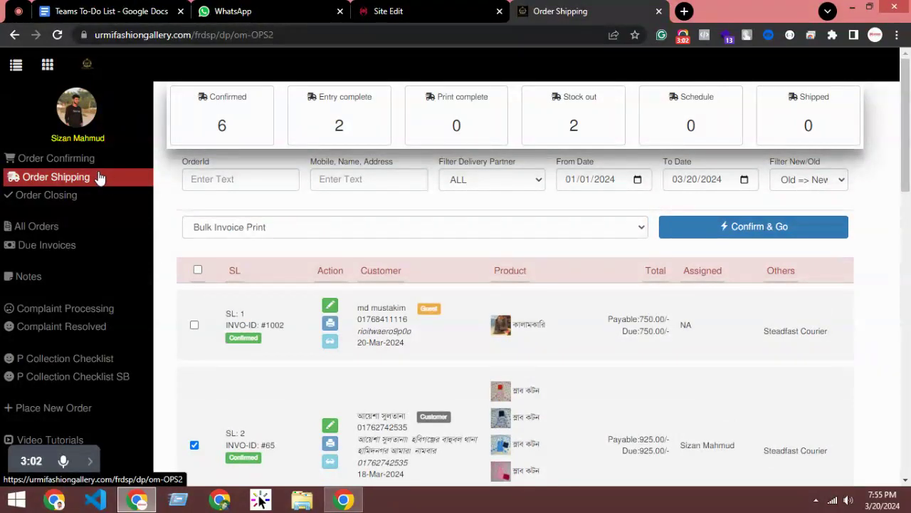